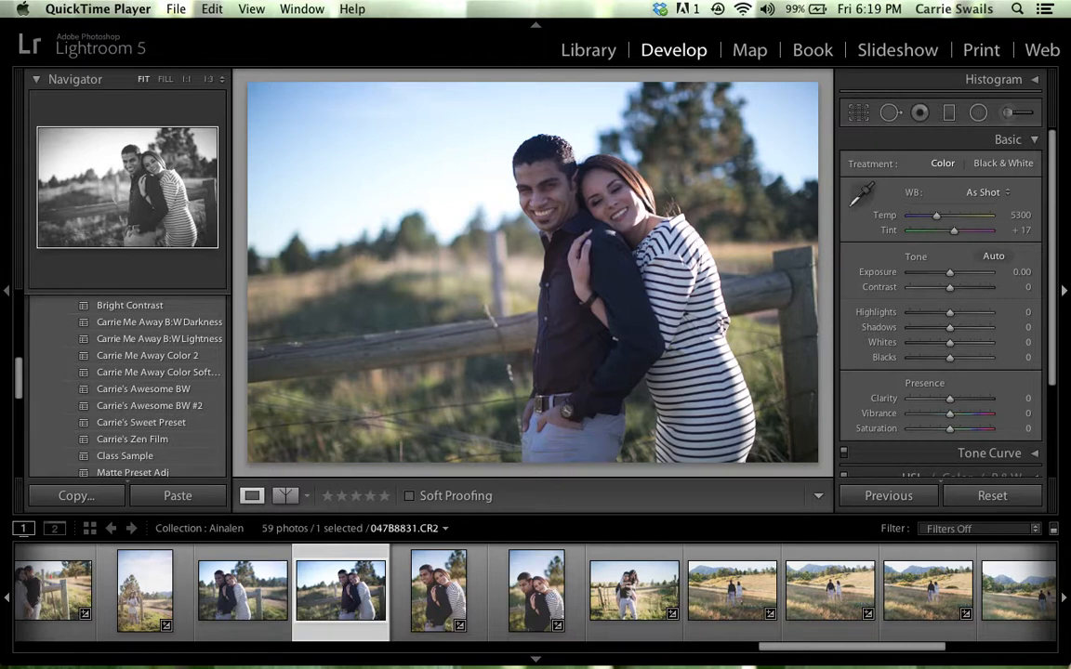
Step: Set the couple photo's Exposure to +0.75, Contrast to +44, Highlights to −77, Shadows to +28 and Vibrance to +23
left_click(1036, 141)
left_click(1036, 141)
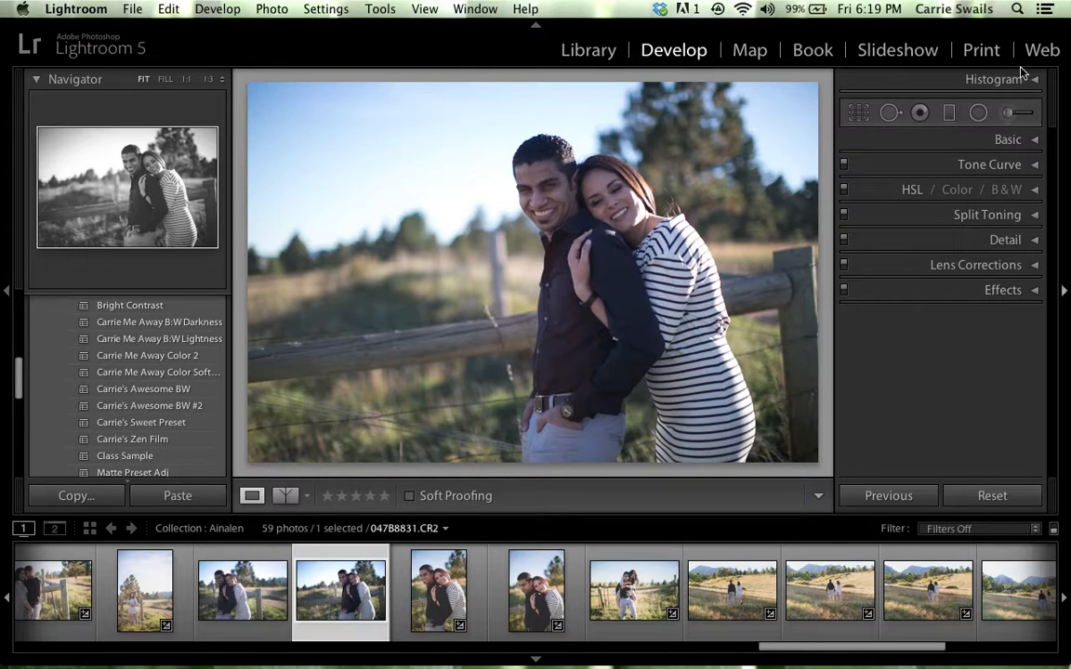
scroll(172, 395, "up", 5)
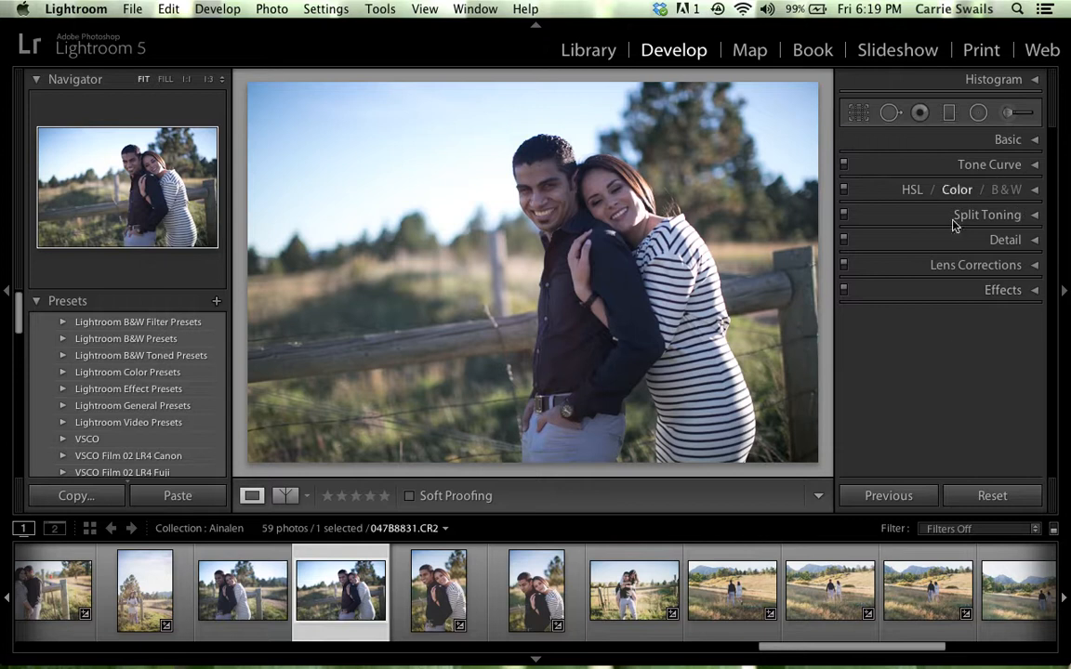
left_click(1036, 140)
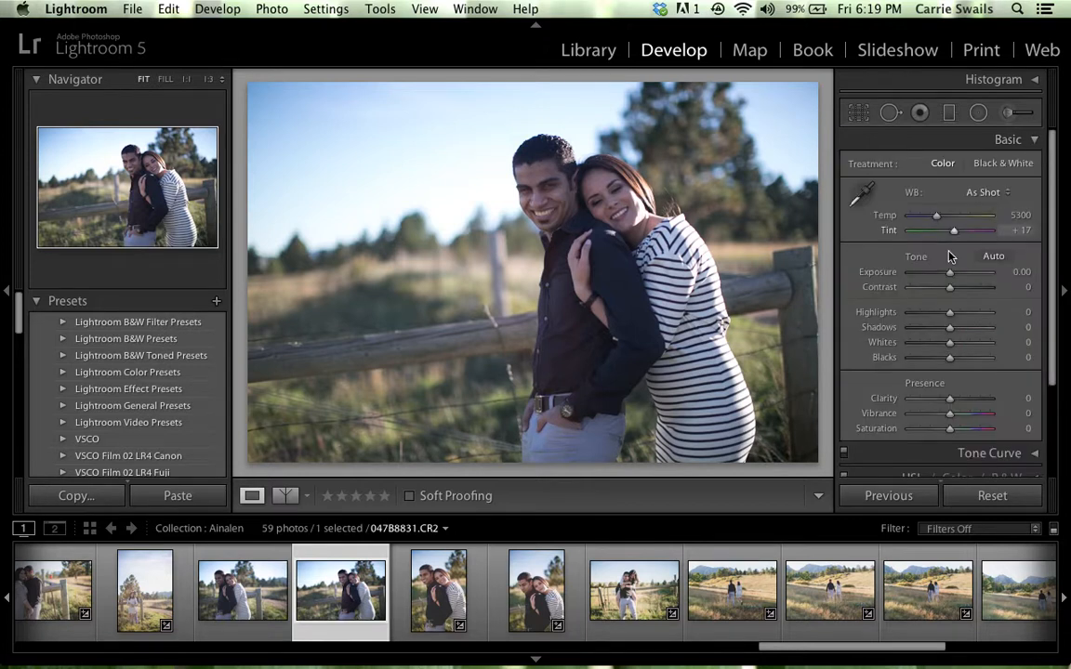
left_click_drag(949, 273, 970, 296)
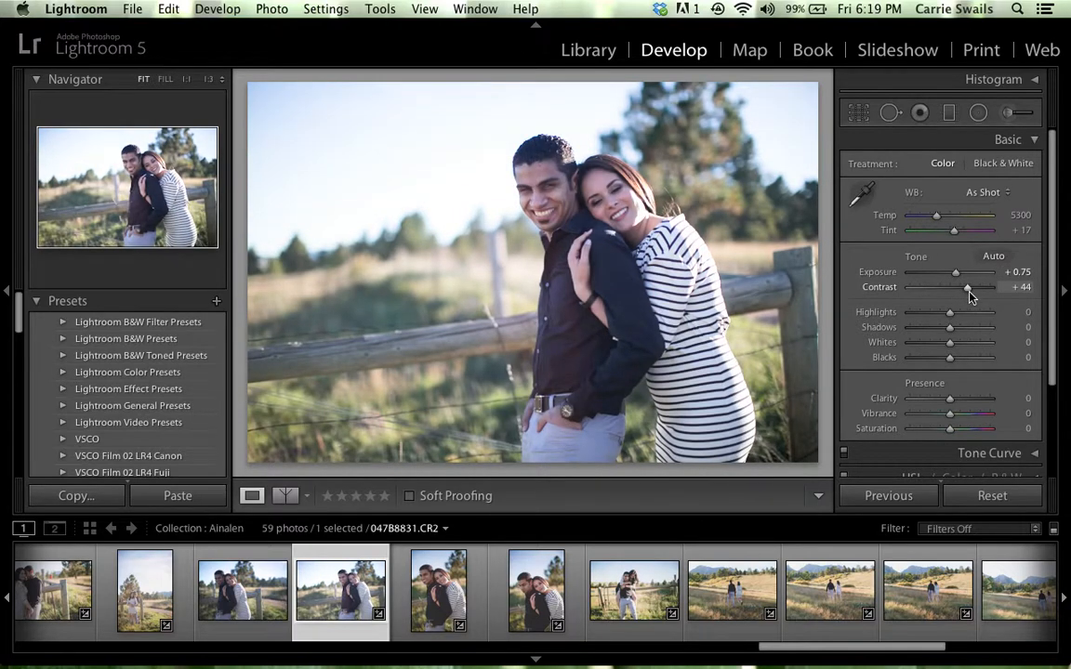
left_click_drag(951, 420, 960, 422)
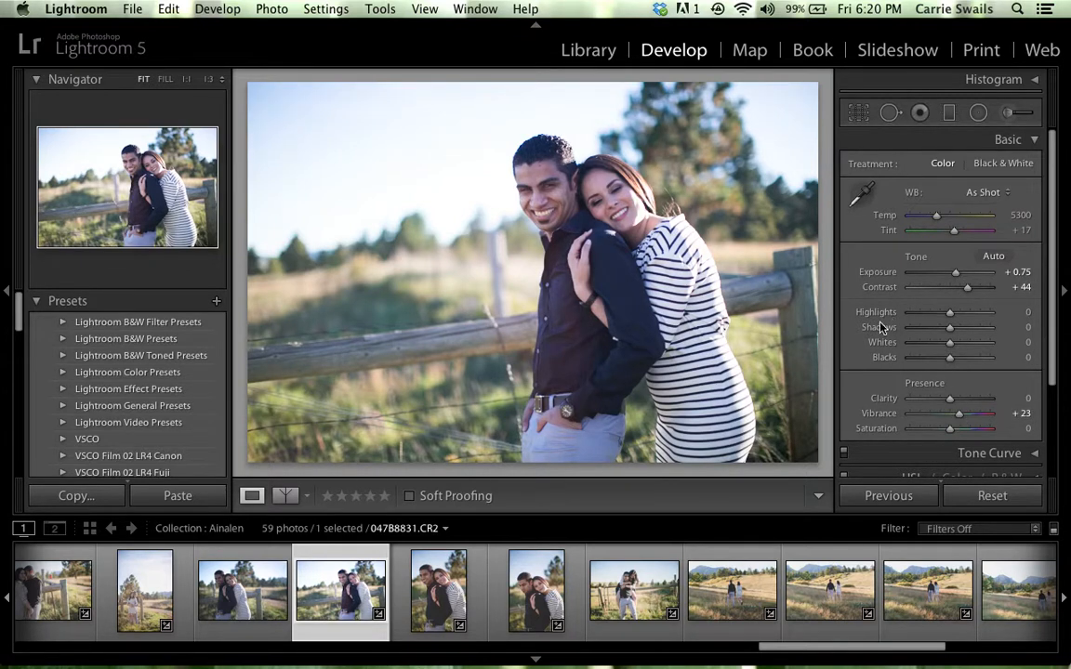
mouse_move(957, 319)
left_mouse_down()
mouse_move(922, 320)
mouse_move(962, 339)
left_mouse_up()
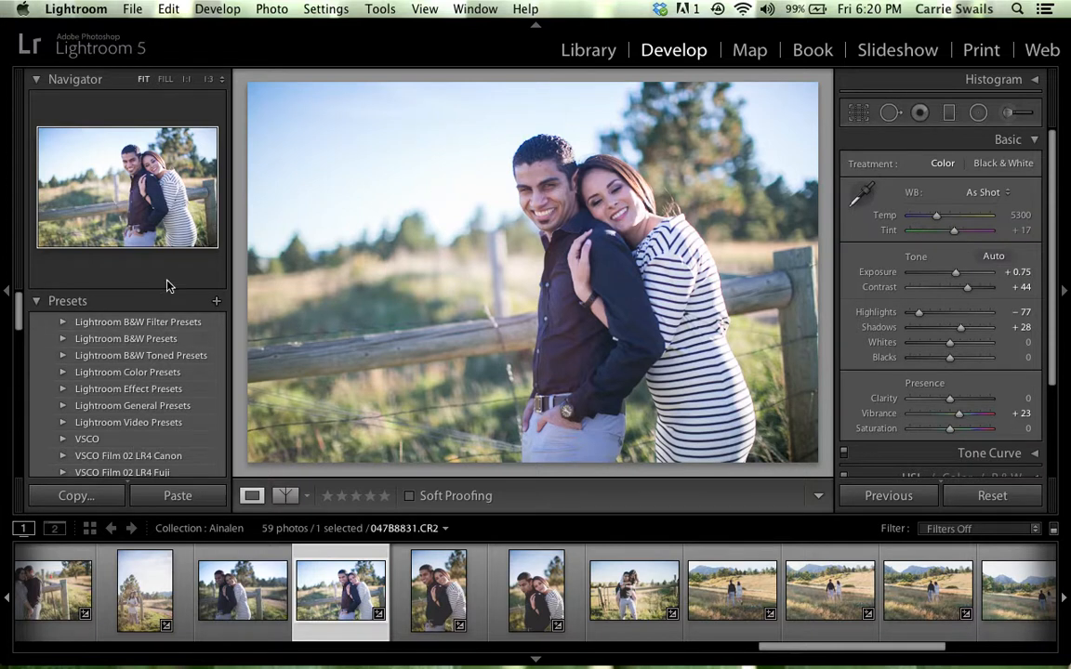
Step: Create a new develop preset folder named with the photographer's first name followed by "Presets"
scroll(171, 372, "down", 4)
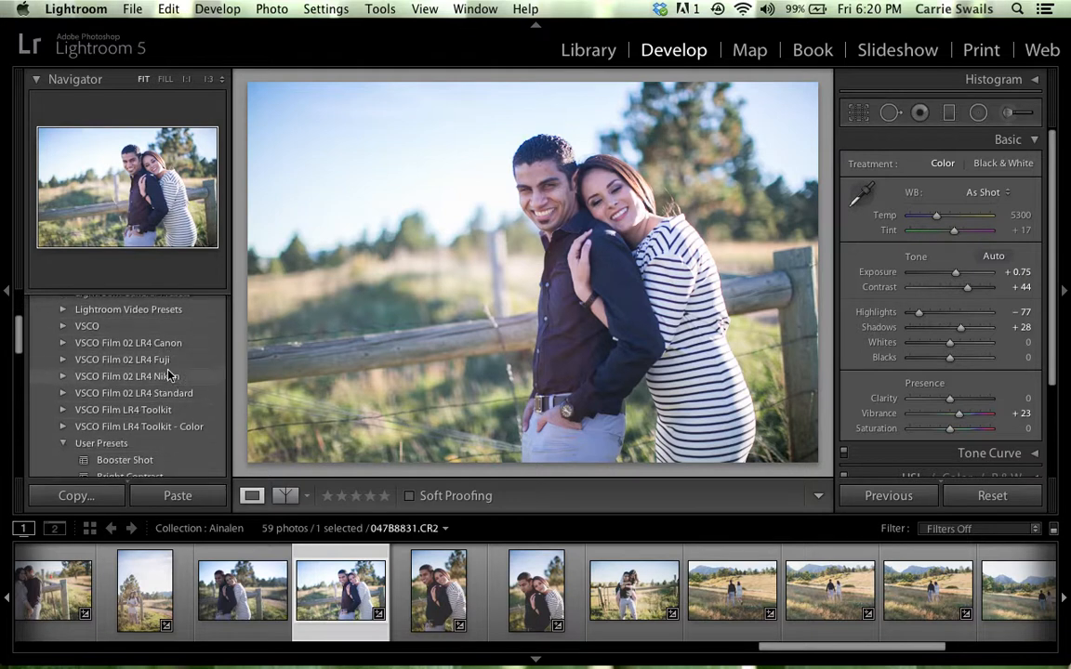
left_click(62, 444)
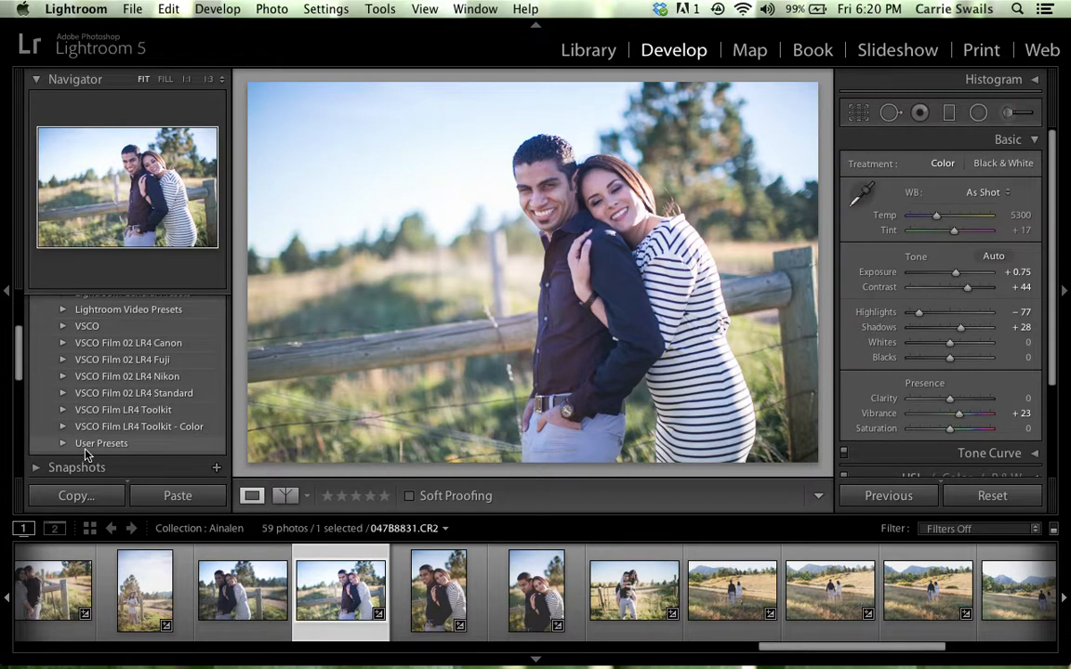
scroll(183, 393, "up", 5)
scroll(184, 392, "down", 6)
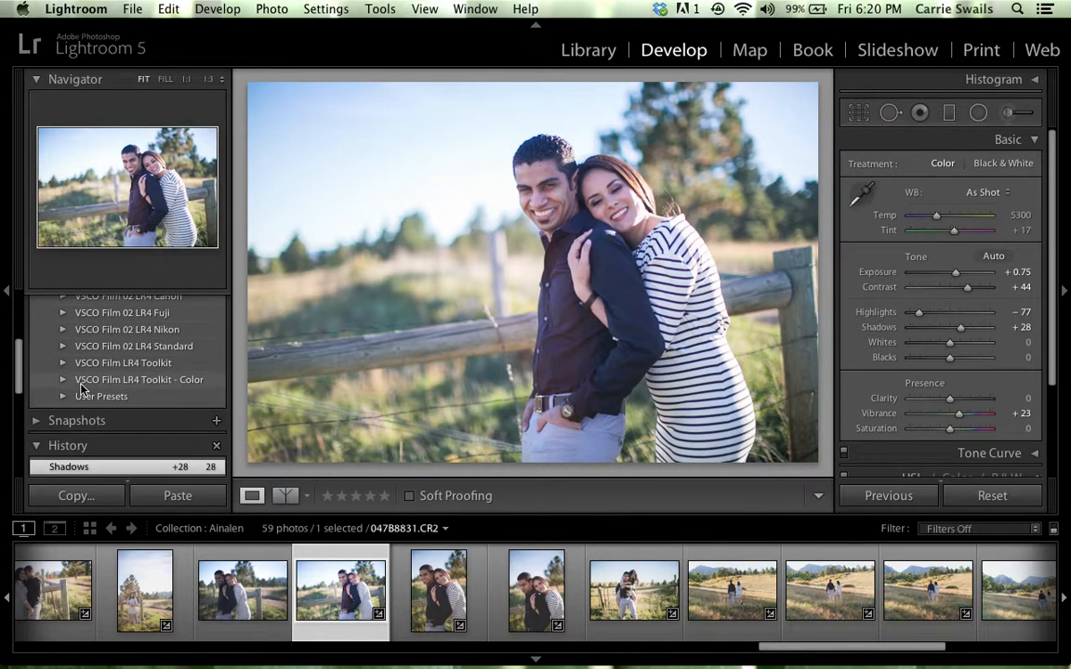
right_click(82, 388)
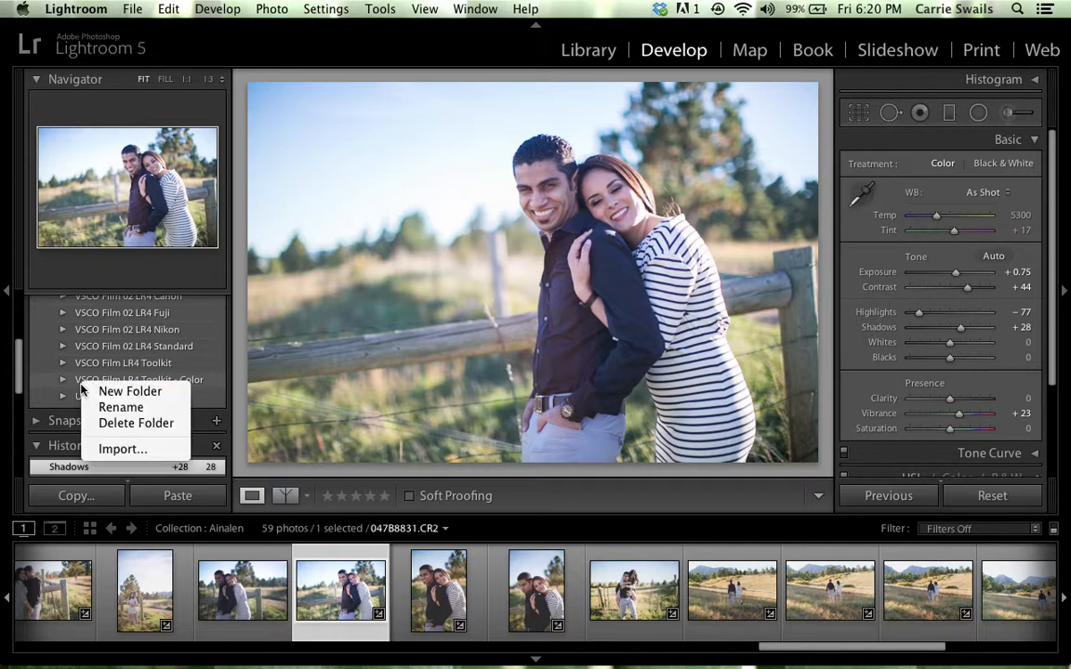
left_click(100, 392)
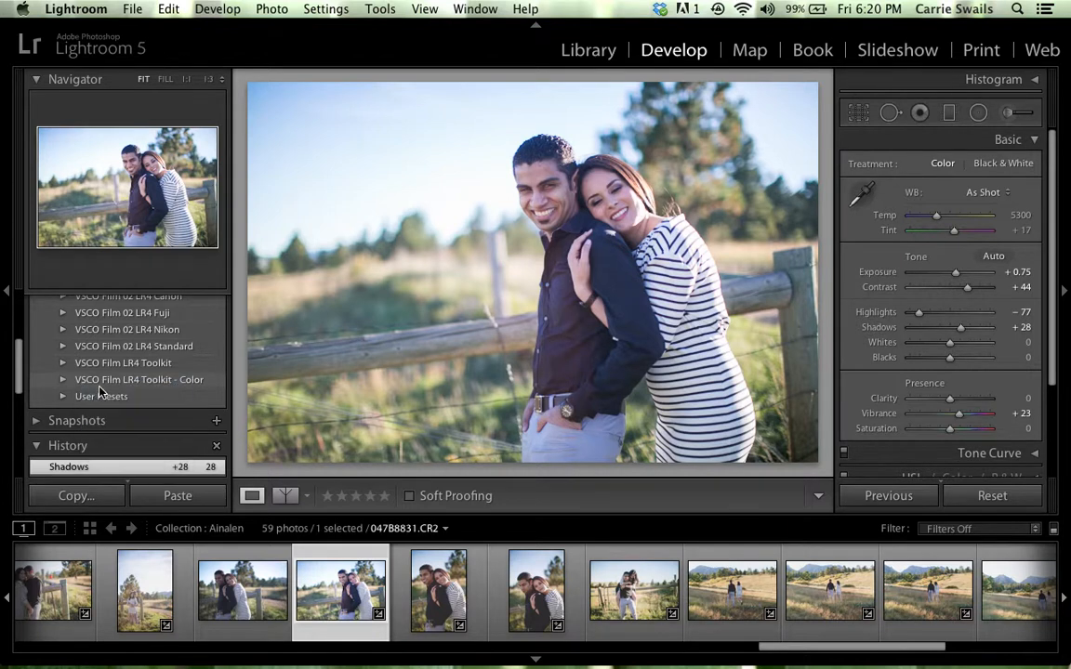
type("Carrie Presets")
key("Return")
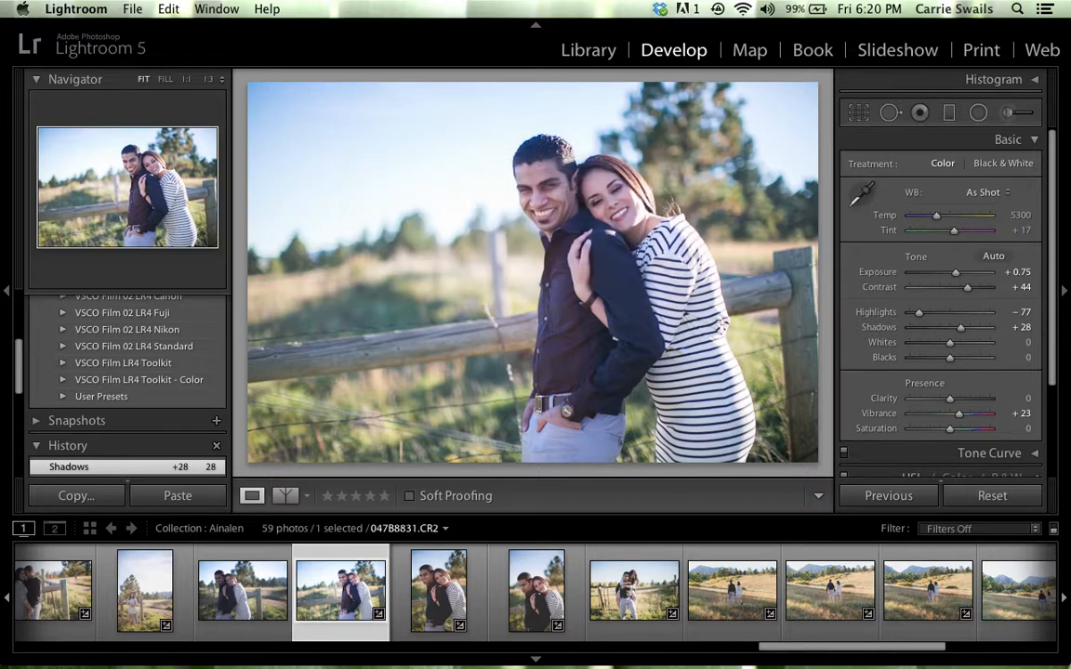
Step: Start a new develop preset named "Little Boost" and assign it to the photographer's own presets folder
scroll(105, 376, "up", 5)
scroll(130, 383, "up", 1)
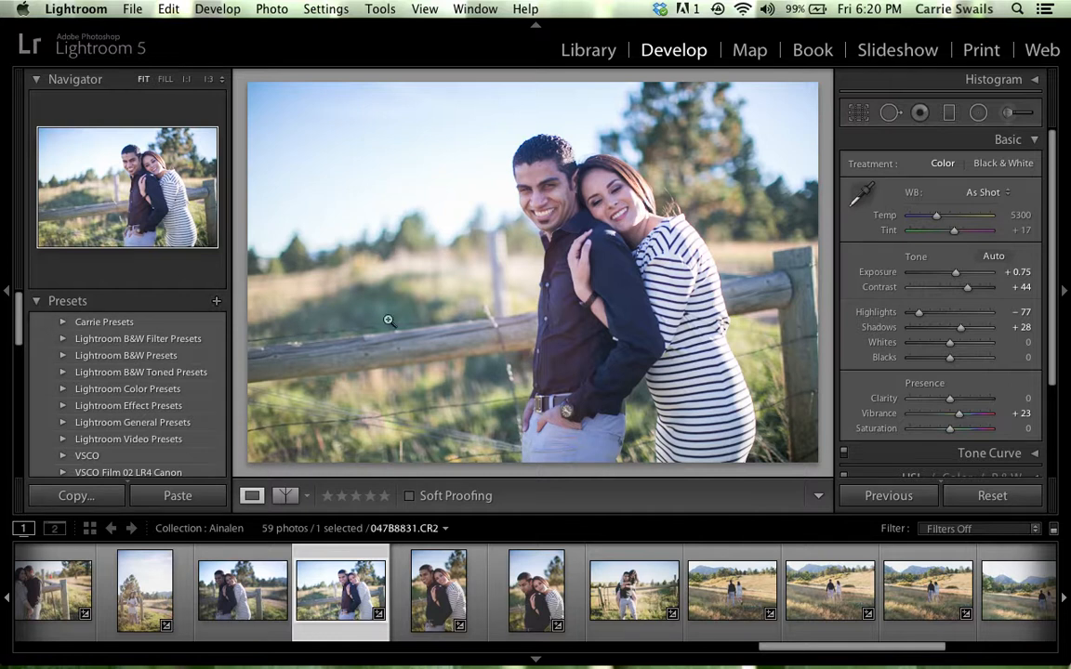
left_click(216, 304)
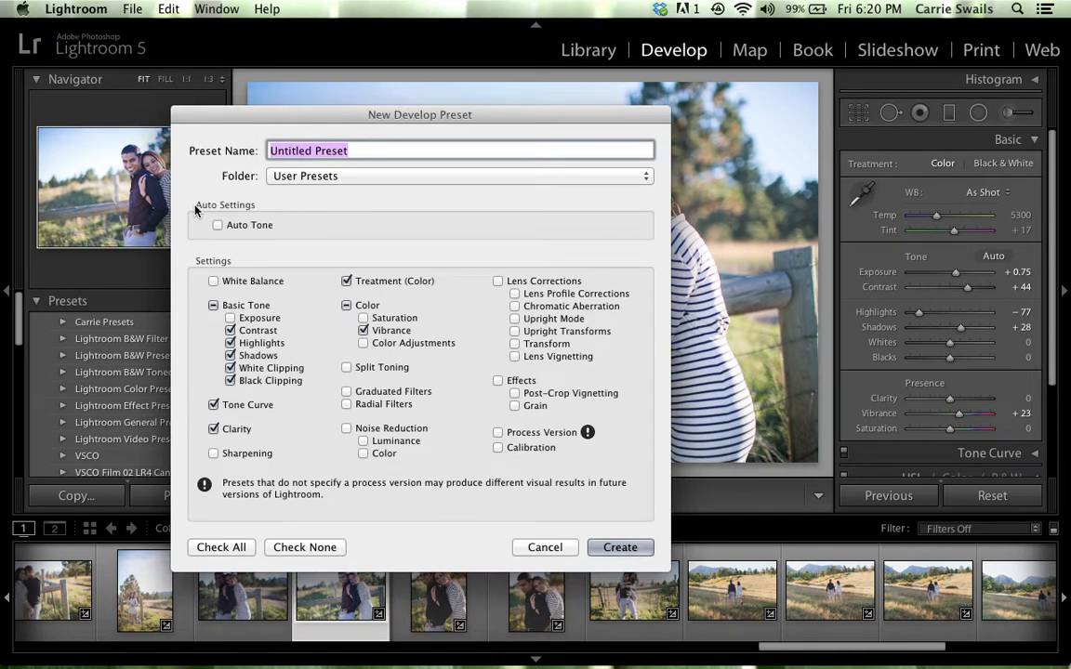
type("Little ")
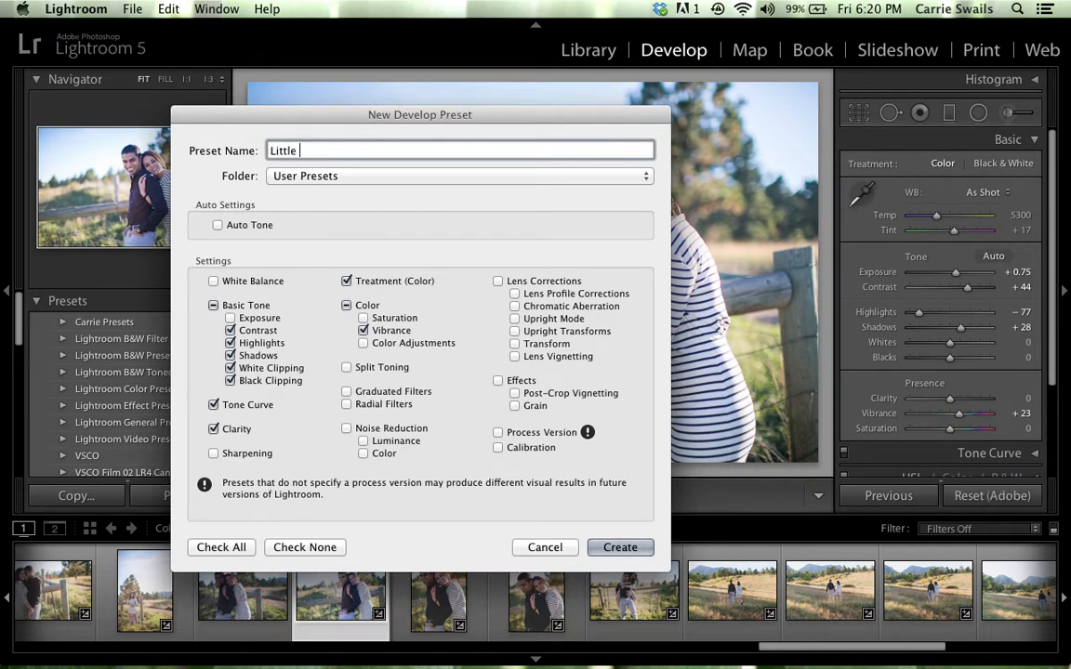
type("Boost")
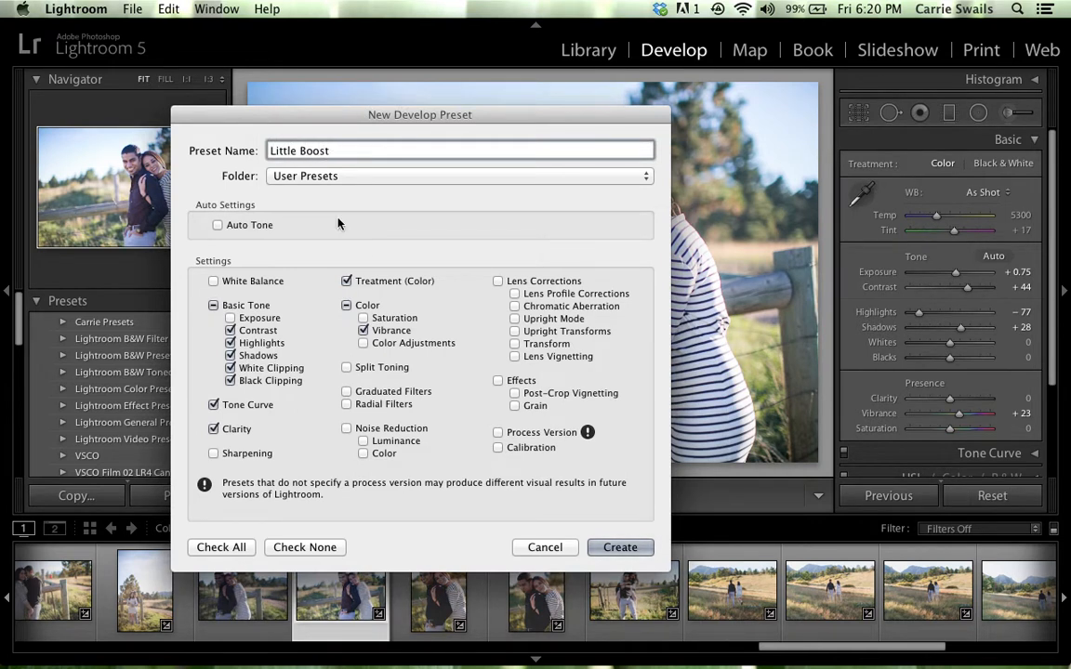
left_click(304, 176)
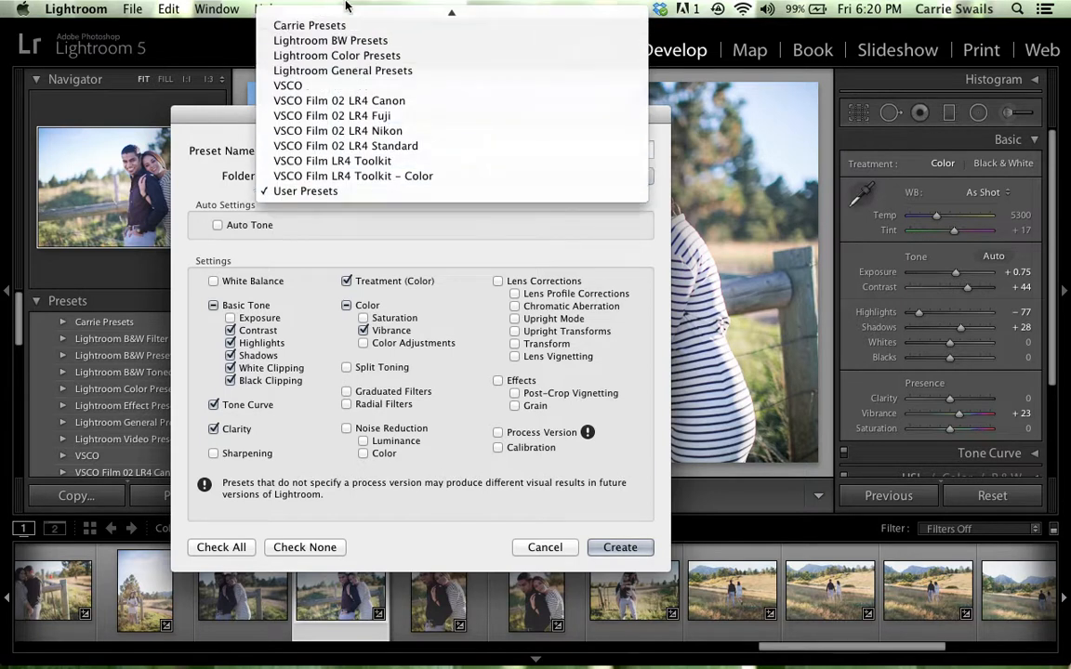
left_click(321, 39)
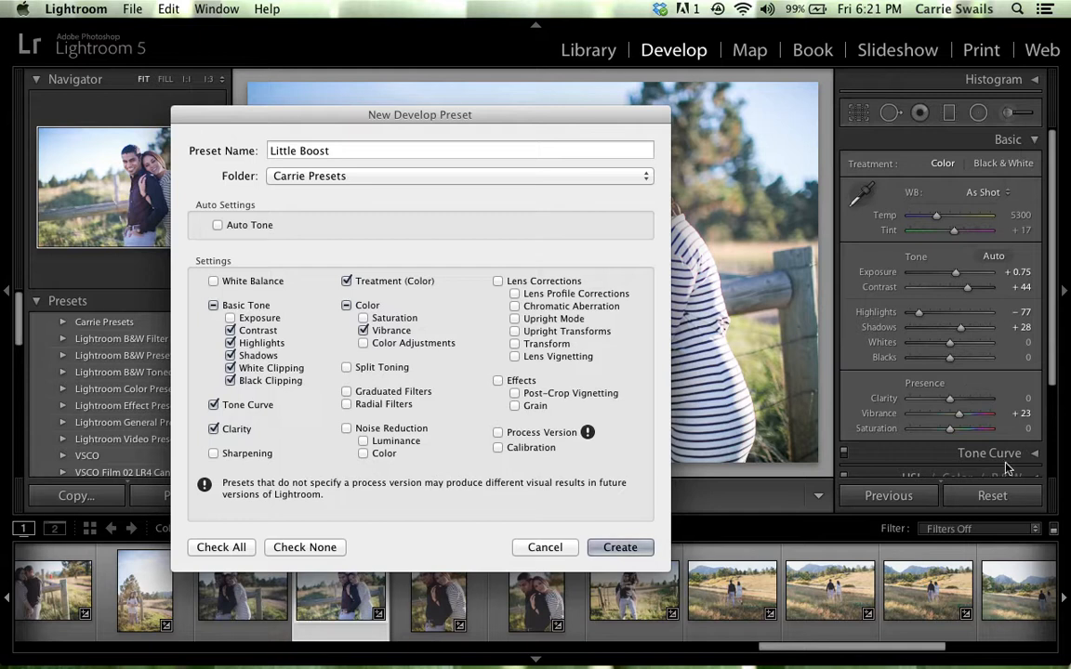
Step: Include Exposure in the preset, exclude White Clipping, Black Clipping, Tone Curve and Clarity, and create it
left_click(230, 319)
left_click(229, 369)
left_click(229, 380)
left_click(215, 406)
left_click(213, 430)
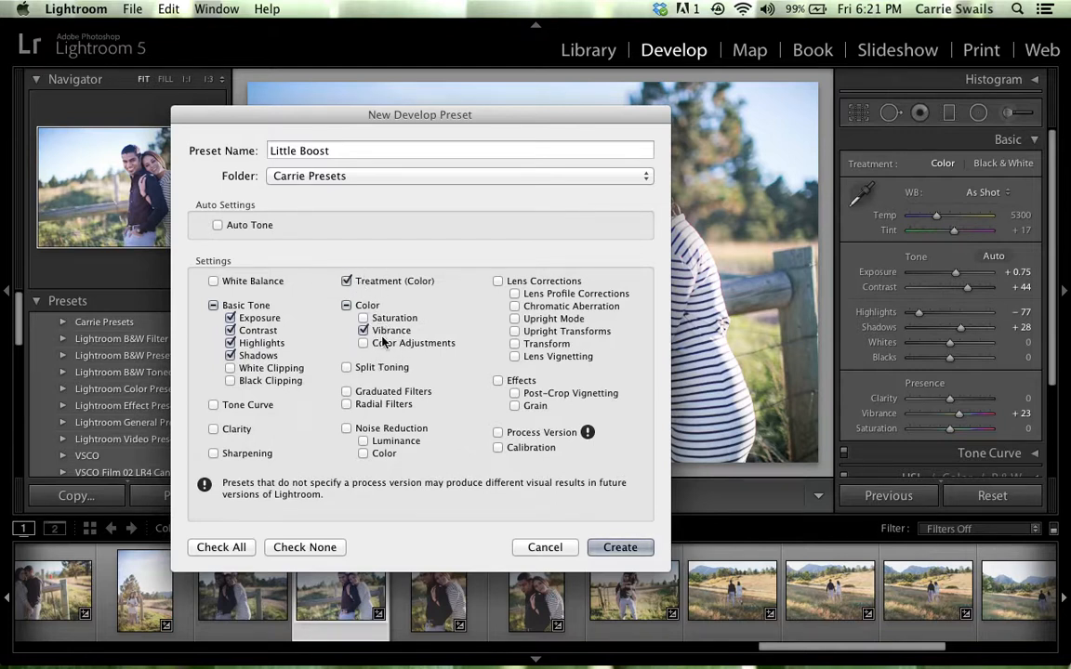
left_click(620, 548)
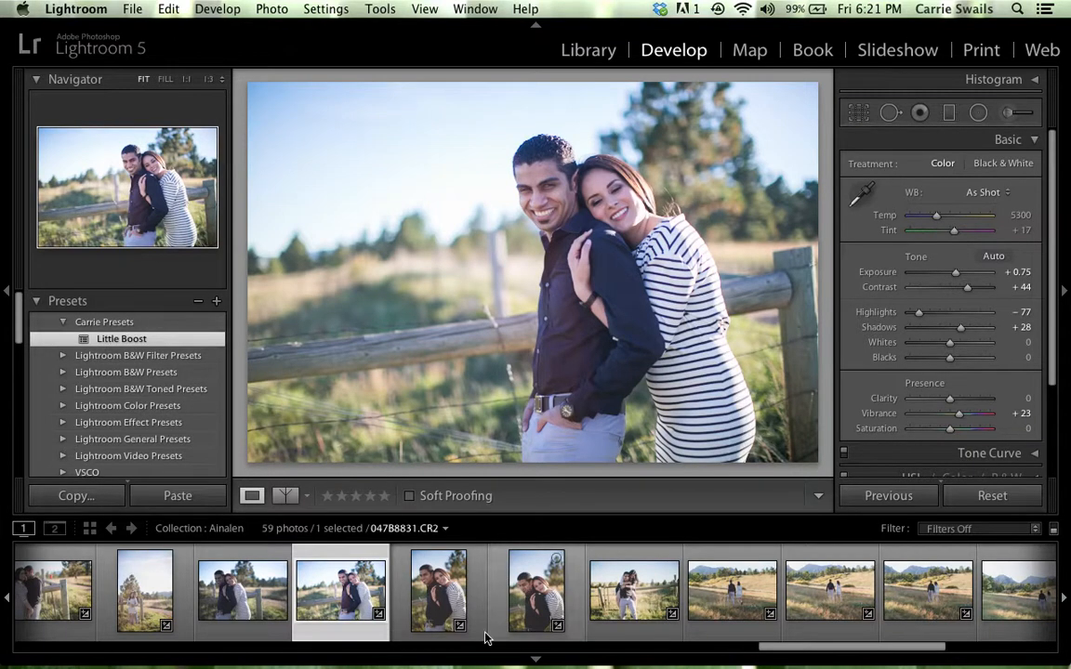
Step: Apply the Little Boost preset to photo 047B8824.CR2 and show its full before and after versions side by side
left_click(263, 607)
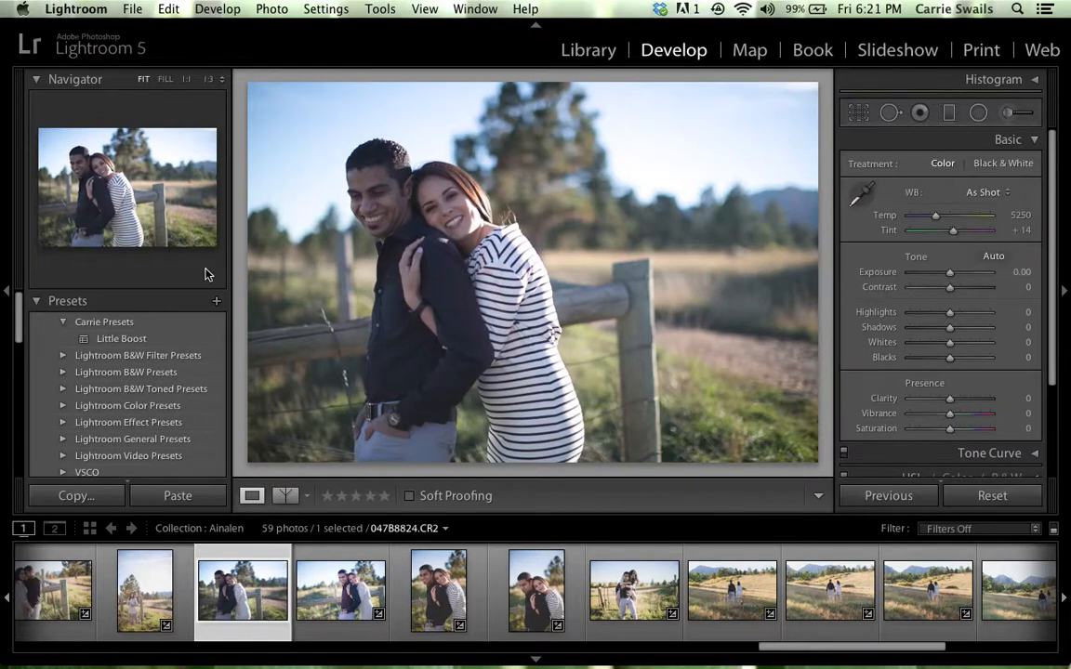
left_click(136, 342)
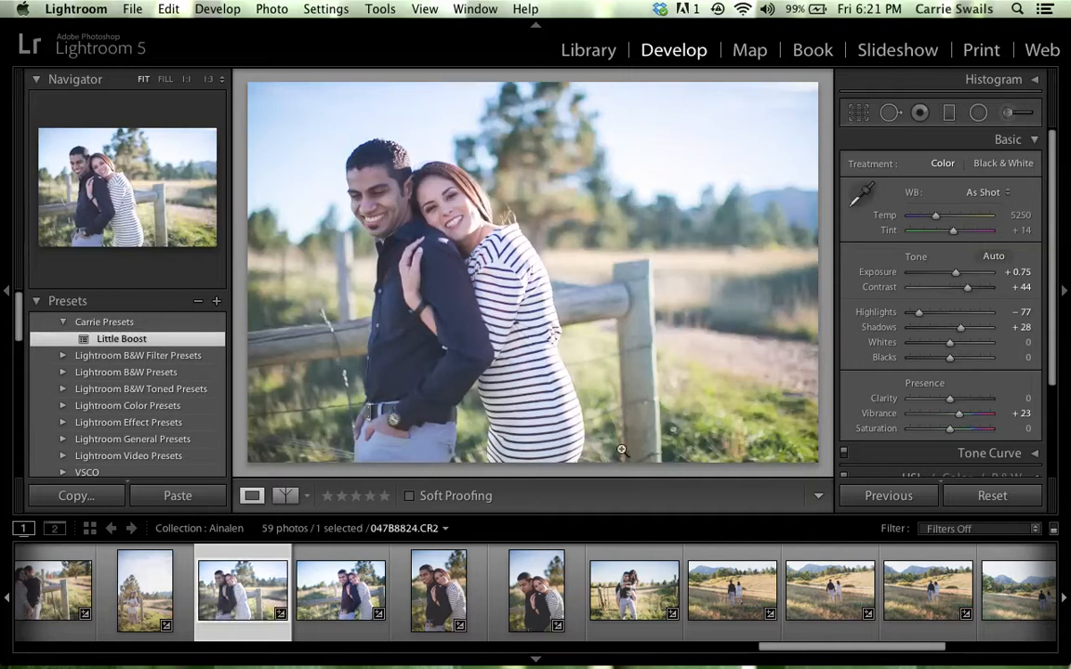
key("shift+y")
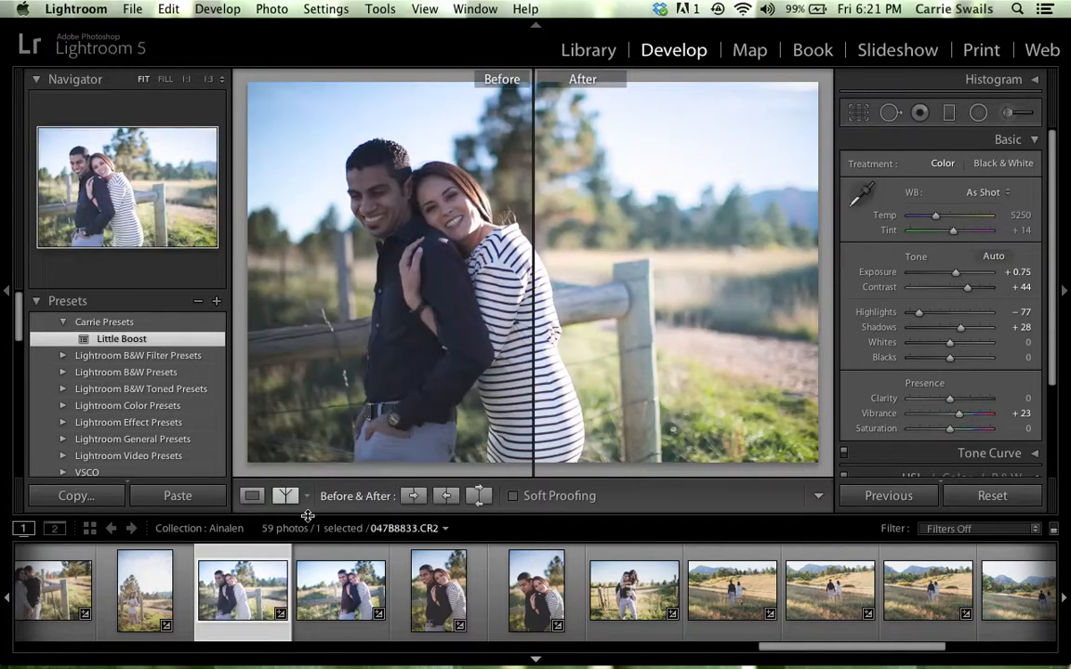
left_click(287, 497)
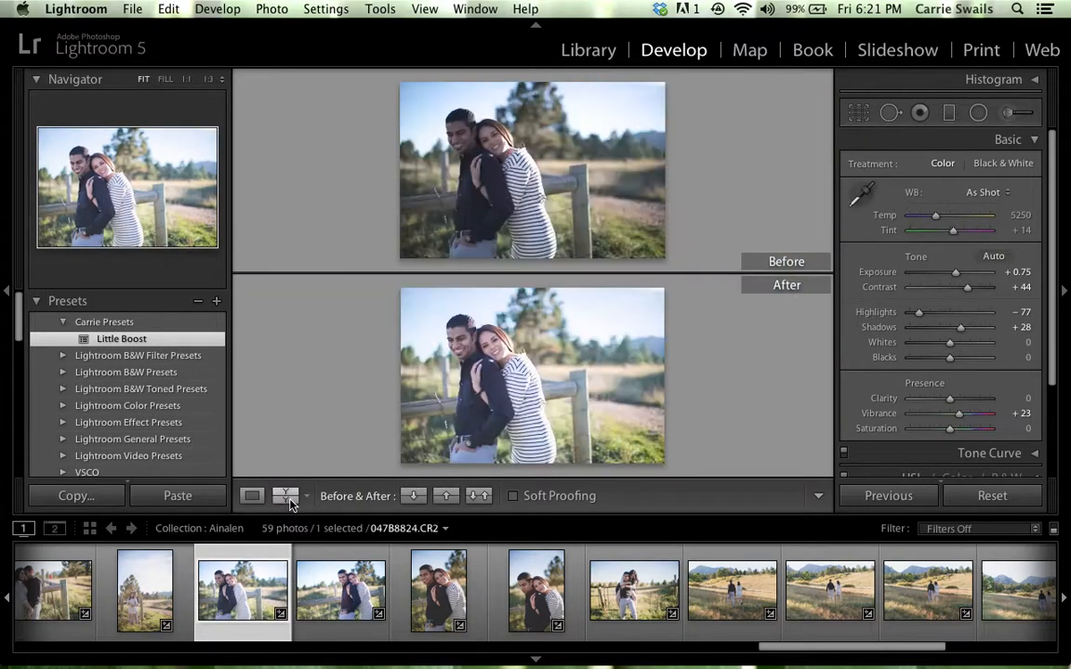
left_click(286, 496)
left_click(285, 497)
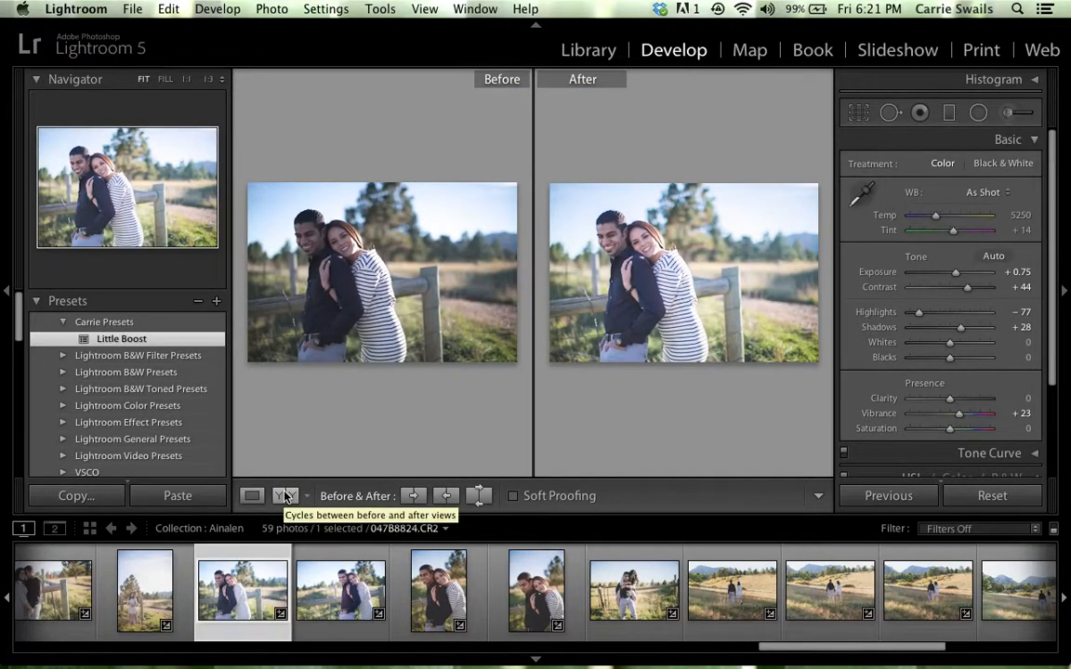
left_click(929, 137)
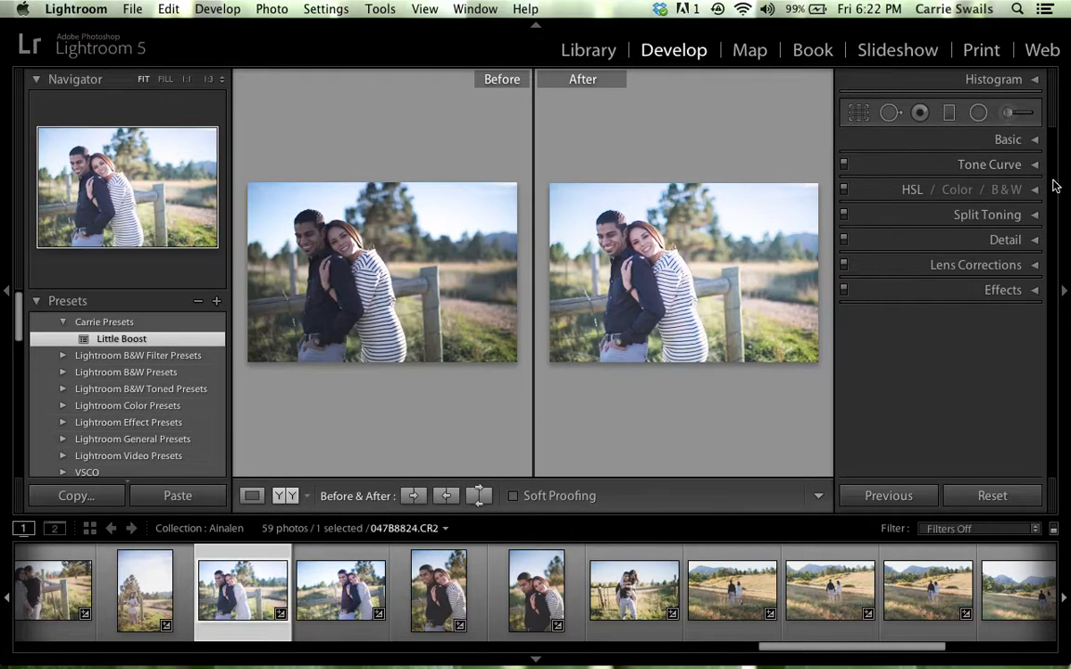
left_click(1037, 291)
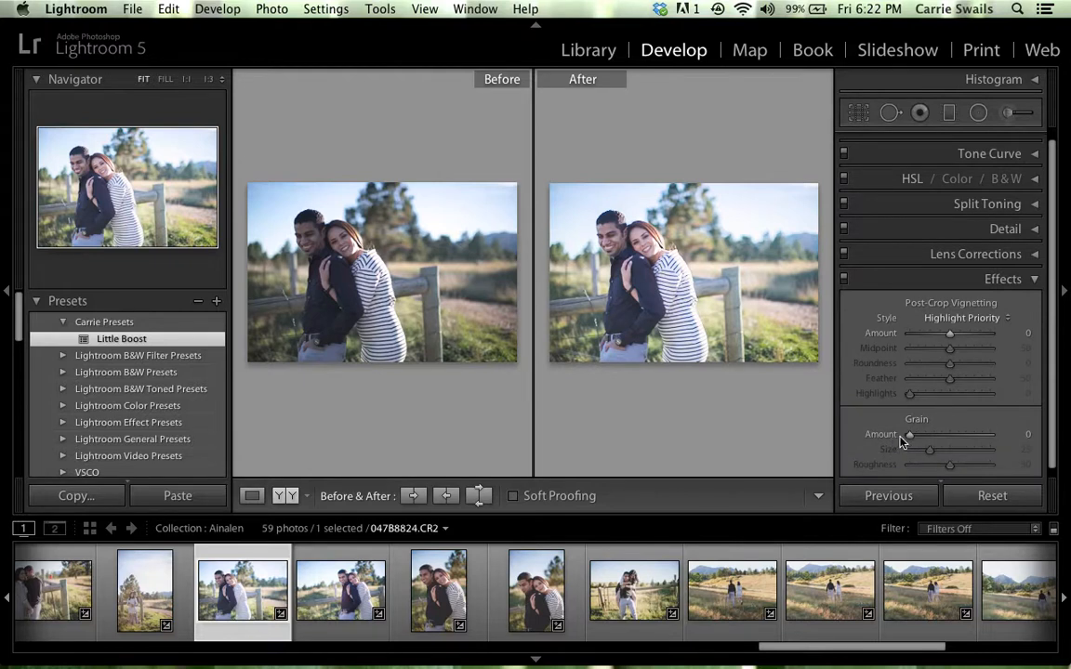
left_click(1030, 280)
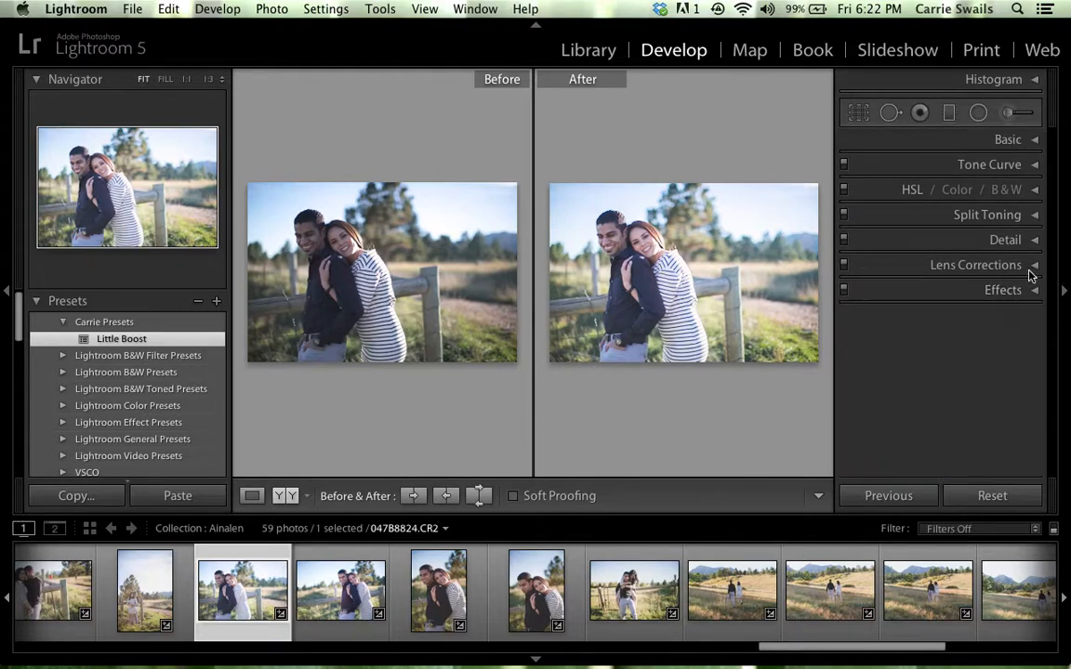